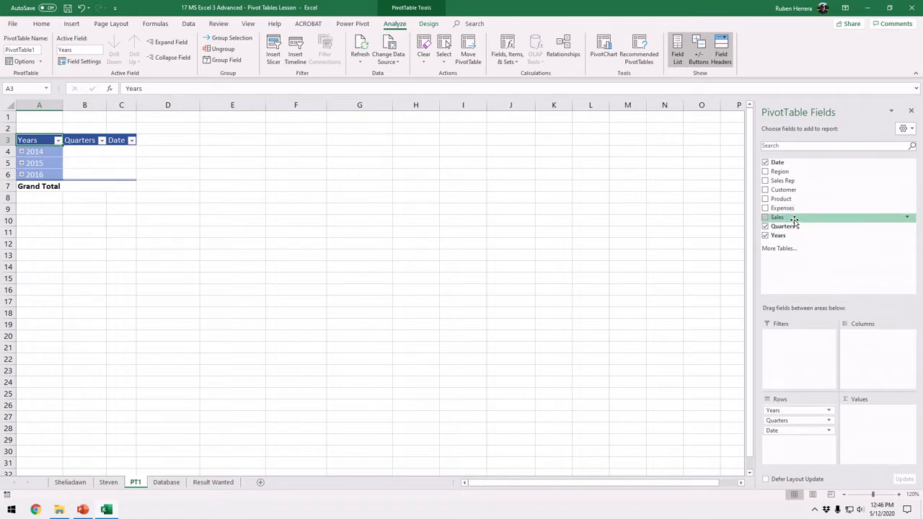
Add the Sales field to the pivot table's values and view the source data on the Database sheet before returning to PT1
left_click_drag(794, 217, 875, 431)
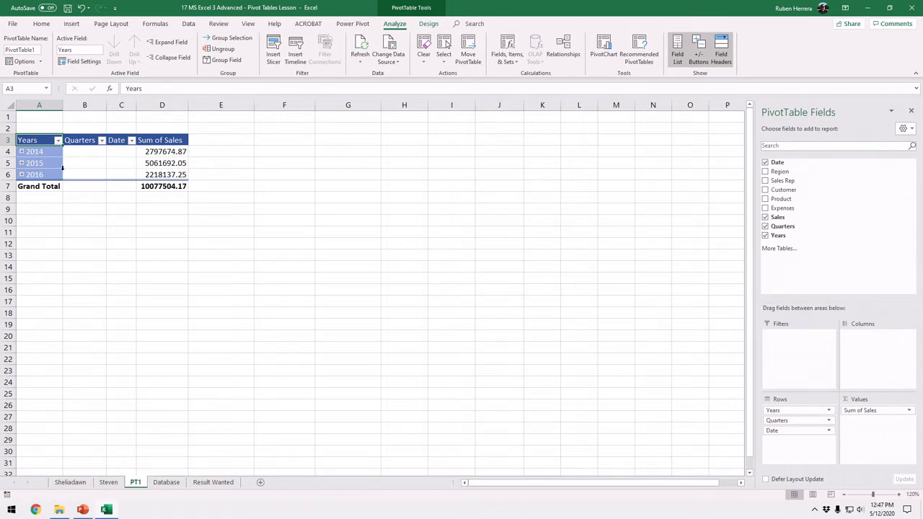
left_click(165, 482)
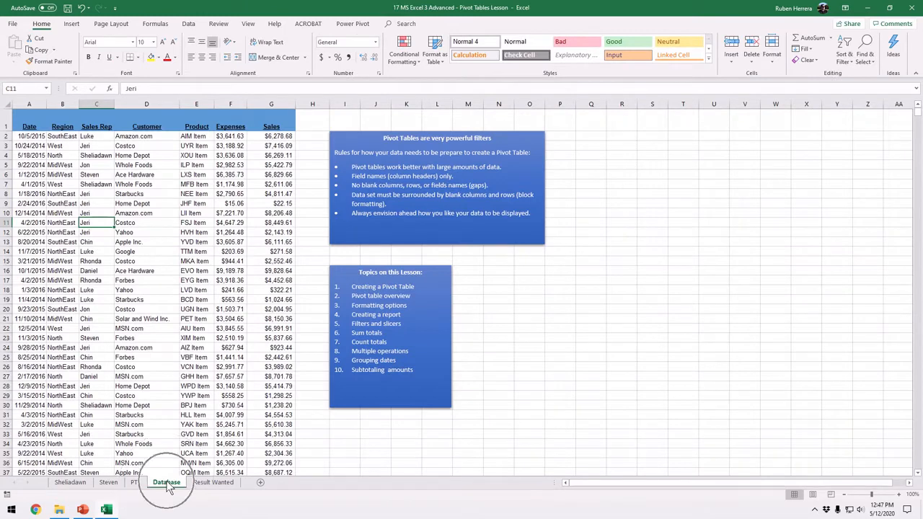
left_click(135, 484)
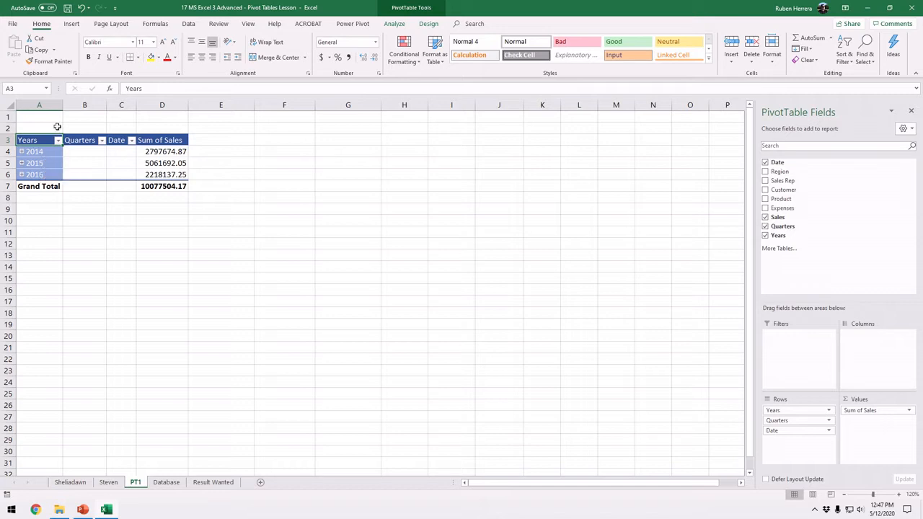
Ungroup the years in the pivot table so that its rows list individual dates
left_click(48, 163)
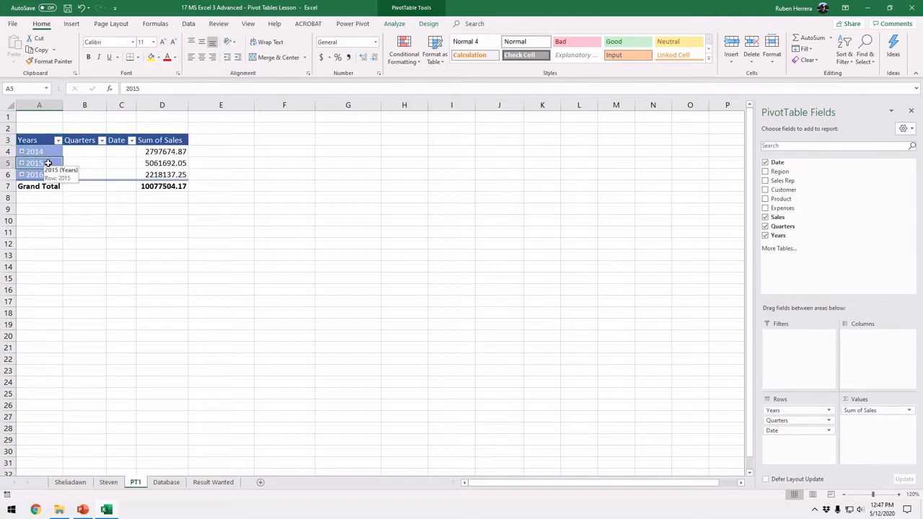
left_click(395, 25)
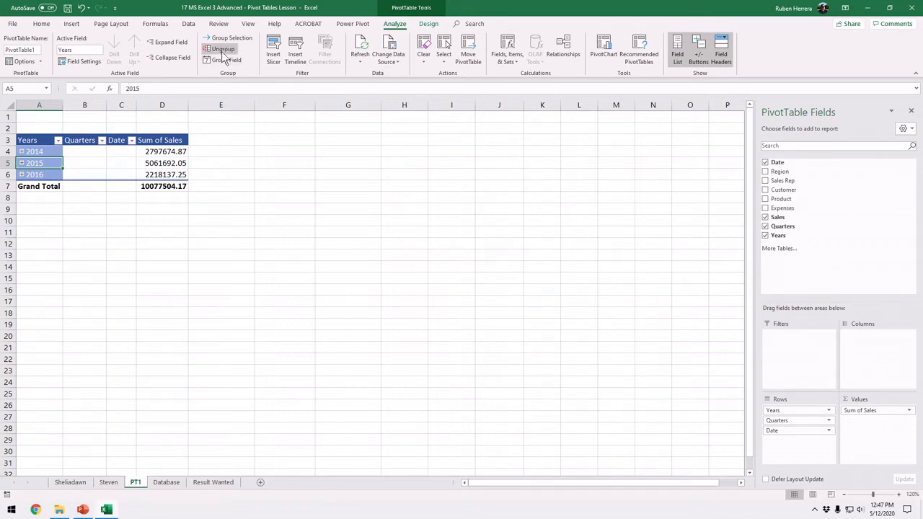
key("ctrl")
key("ctrl")
key("ctrl")
left_click(222, 55)
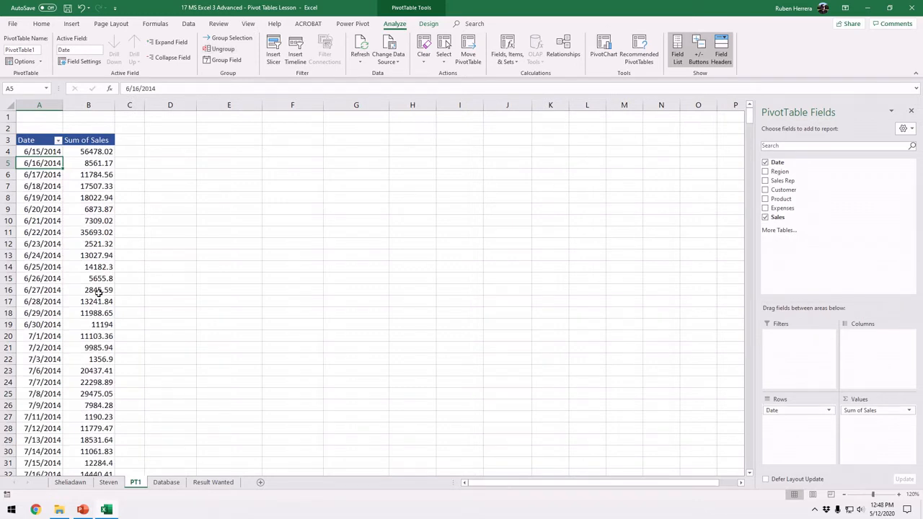
Examine the ungrouped list of daily dates and their sales sums in the pivot table
scroll(99, 292, "down", 1)
scroll(99, 292, "down", 14)
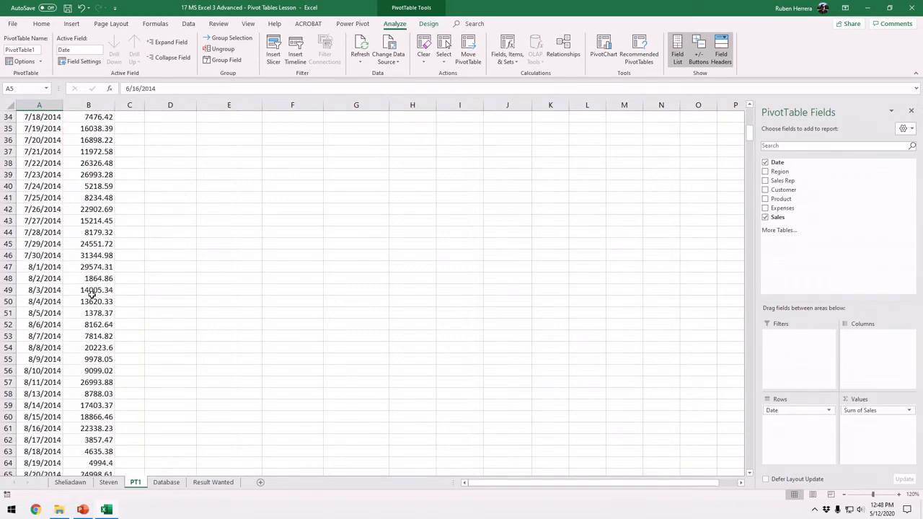
scroll(92, 296, "down", 2)
scroll(92, 296, "up", 15)
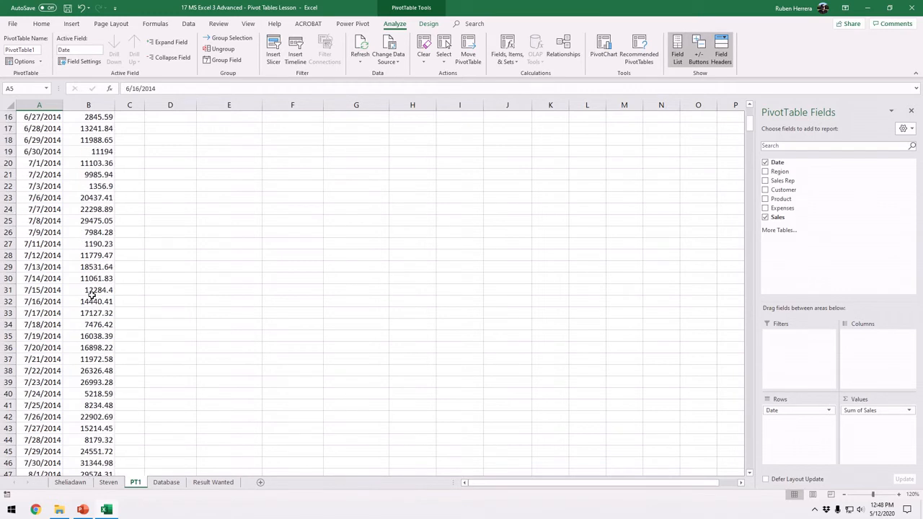
scroll(91, 296, "up", 2)
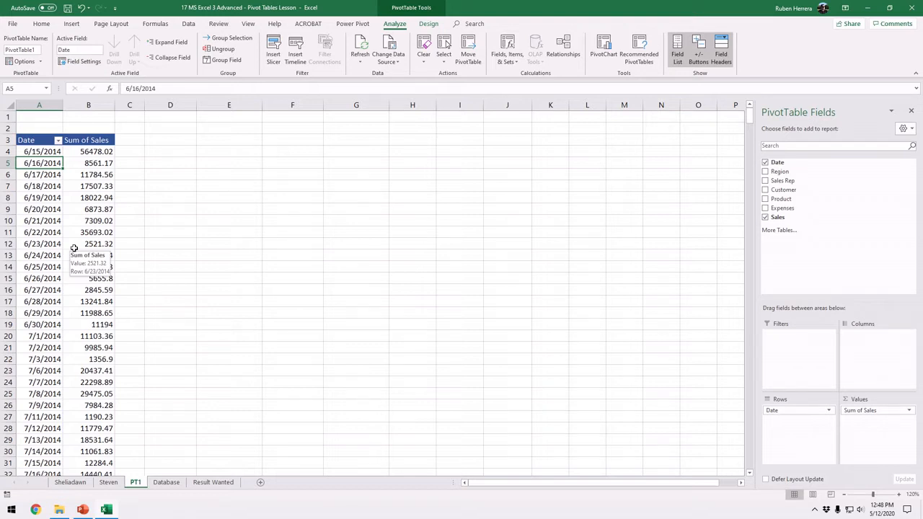
scroll(74, 252, "down", 13)
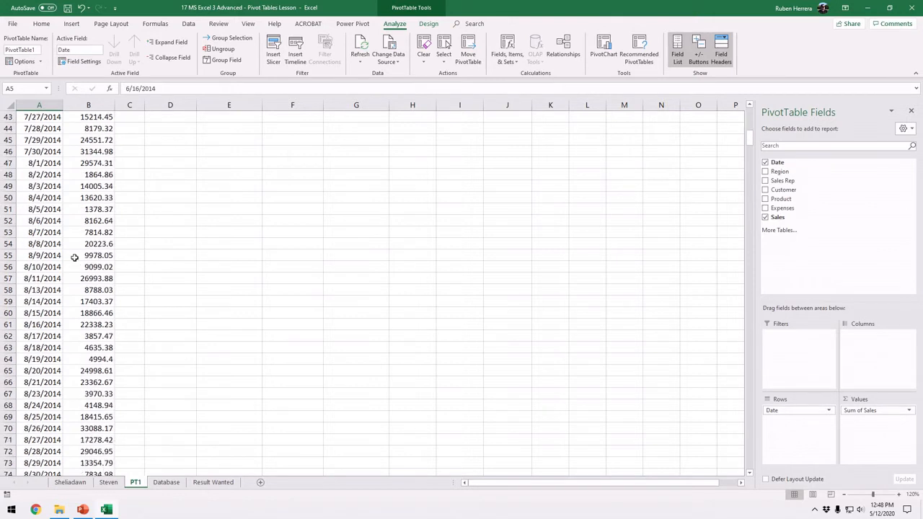
scroll(74, 258, "down", 9)
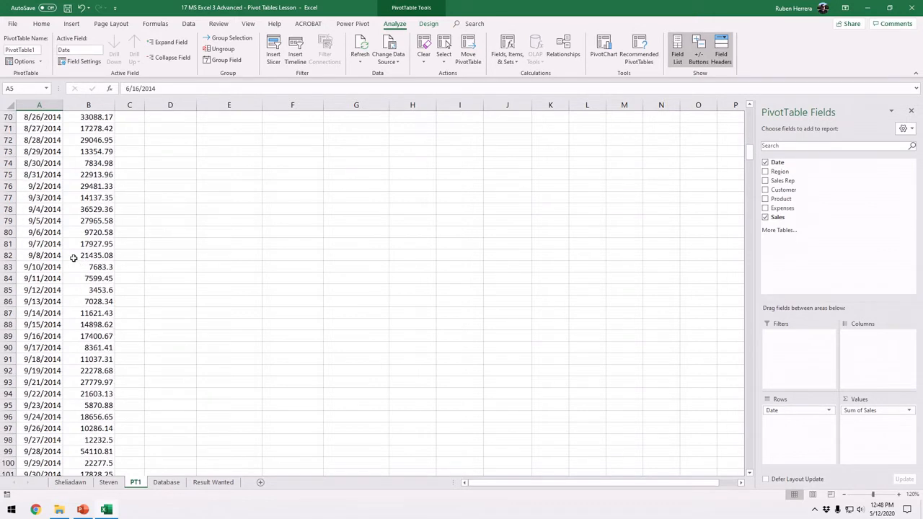
scroll(74, 257, "up", 9)
scroll(74, 257, "up", 4)
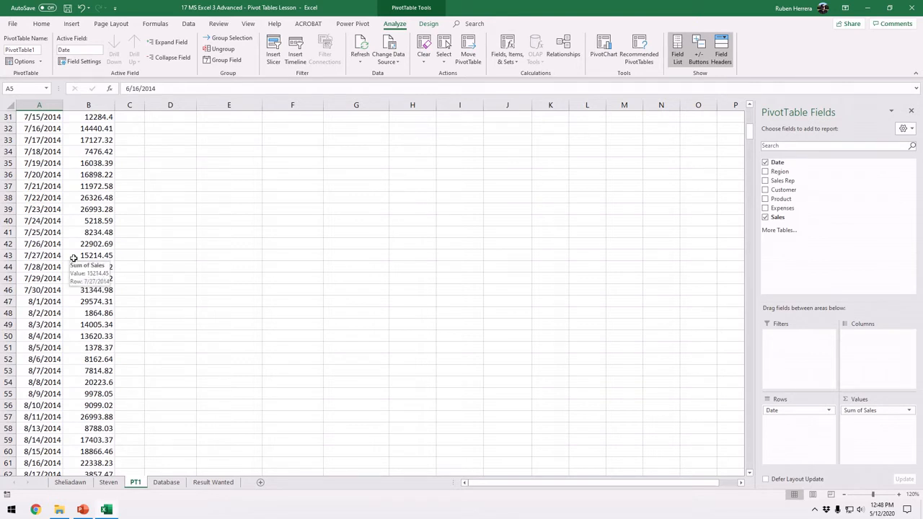
scroll(74, 258, "up", 10)
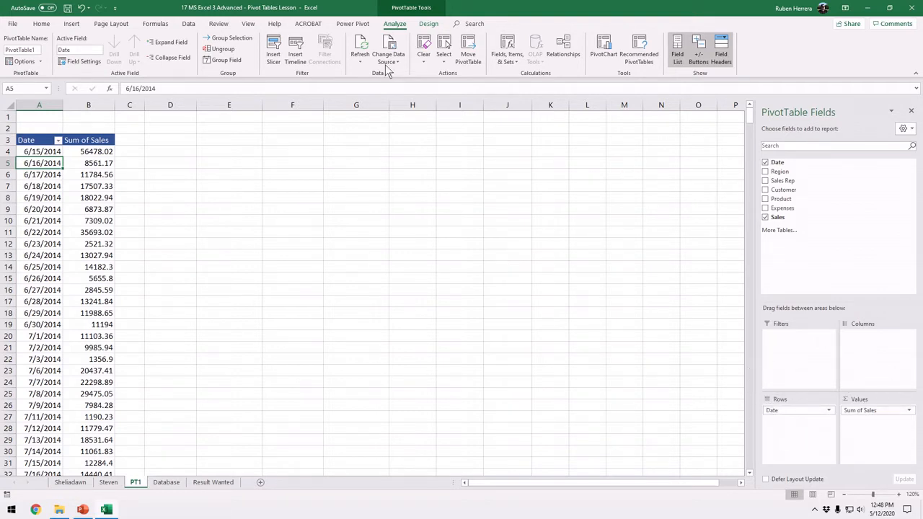
left_click(225, 49)
key("ctrl")
key("ctrl")
key("ctrl")
scroll(63, 300, "down", 11)
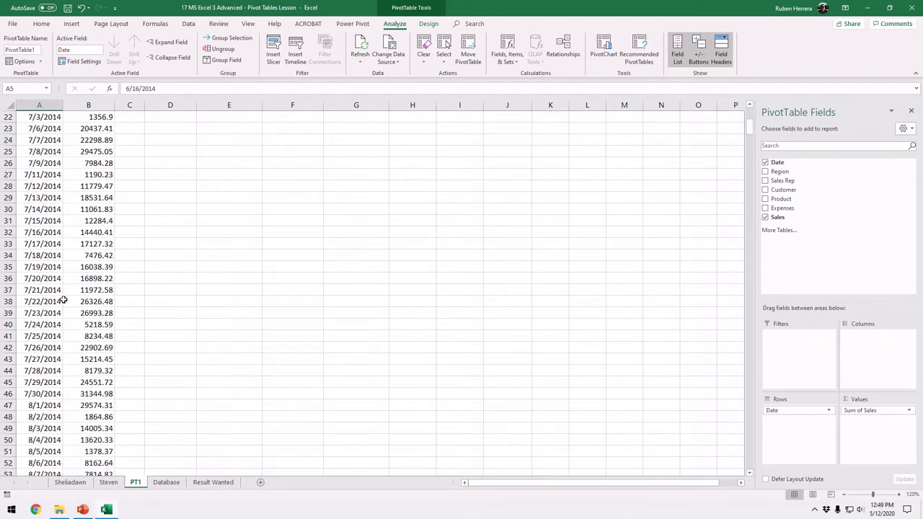
scroll(64, 300, "up", 11)
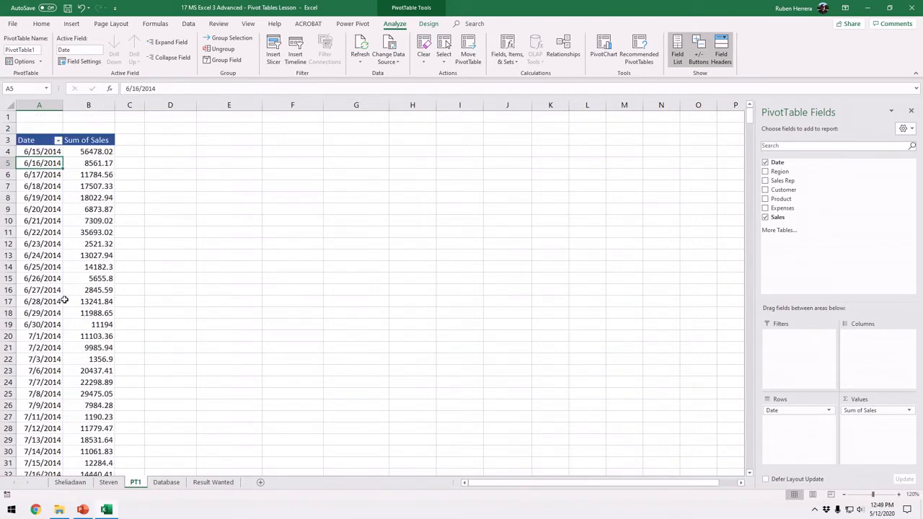
Group the pivot table's dates by Months and Years, keeping the automatic starting and ending dates, and review the resulting rows
left_click(43, 239)
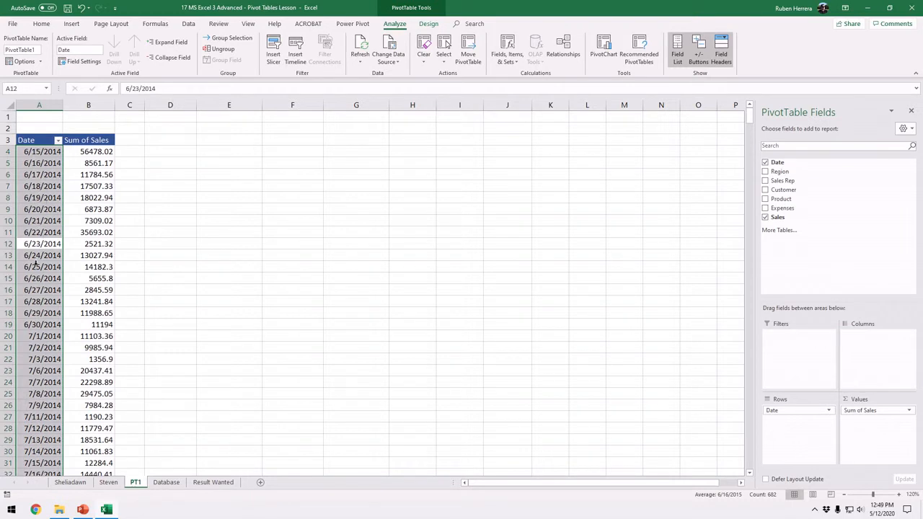
left_click(34, 262)
left_click(35, 235)
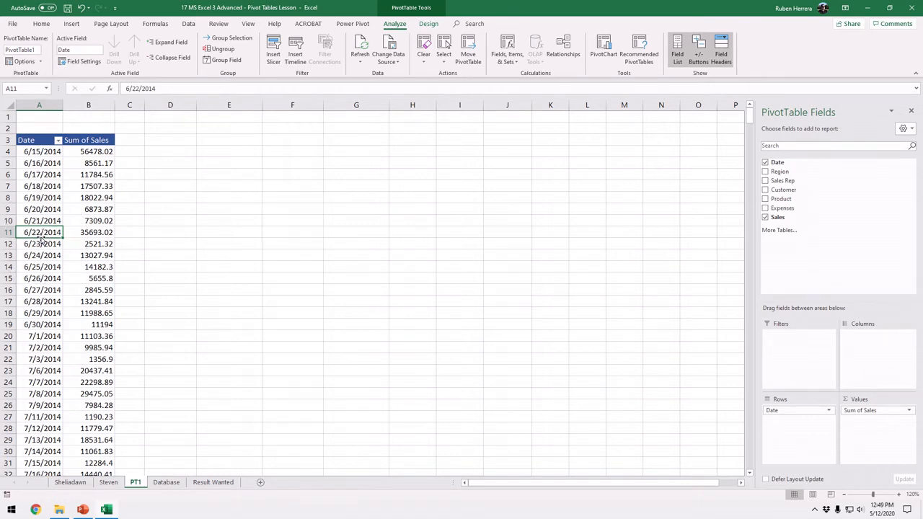
left_click(248, 41)
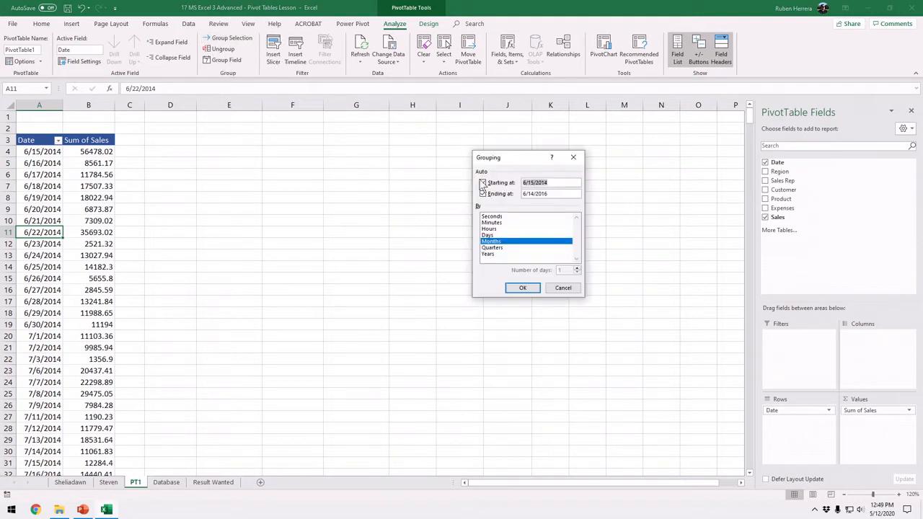
left_click_drag(507, 158, 285, 175)
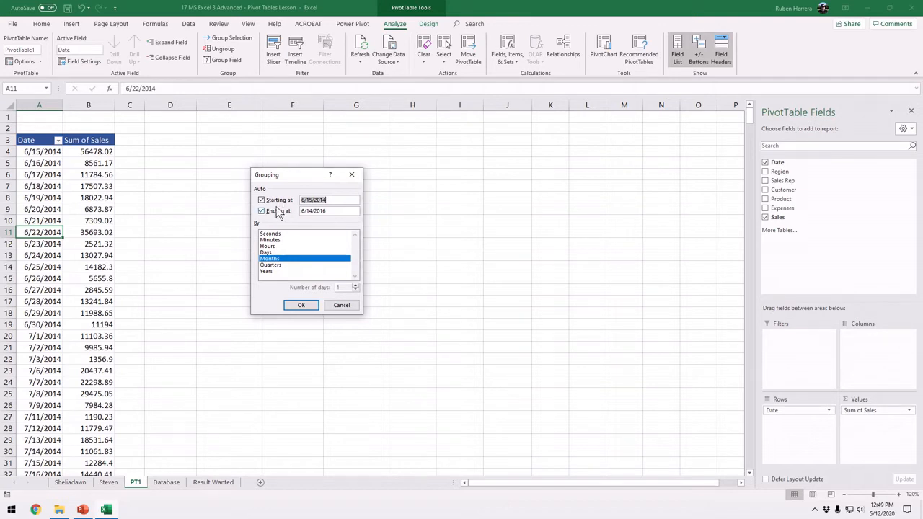
left_click_drag(303, 175, 379, 180)
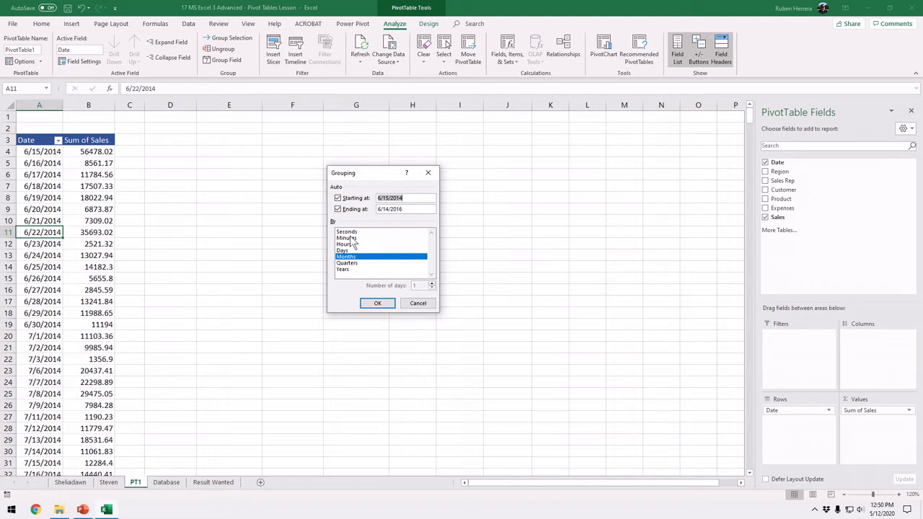
left_click(344, 269)
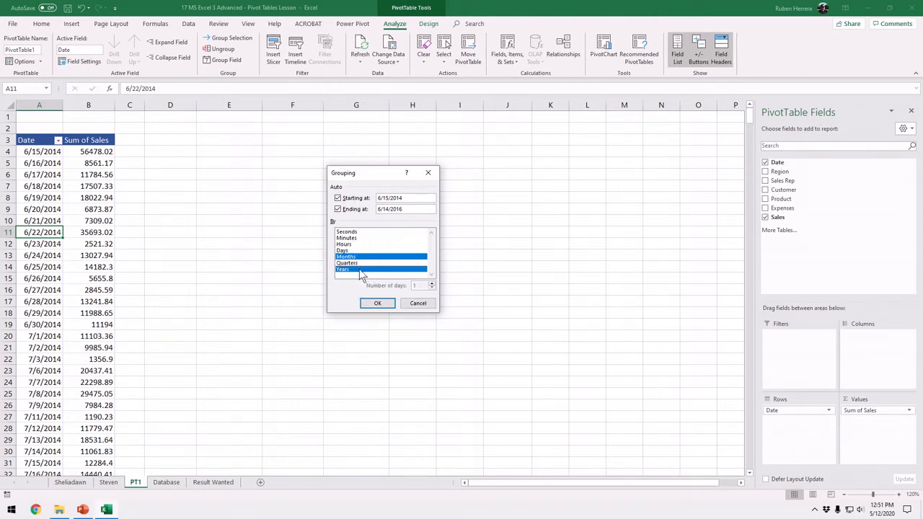
left_click(378, 304)
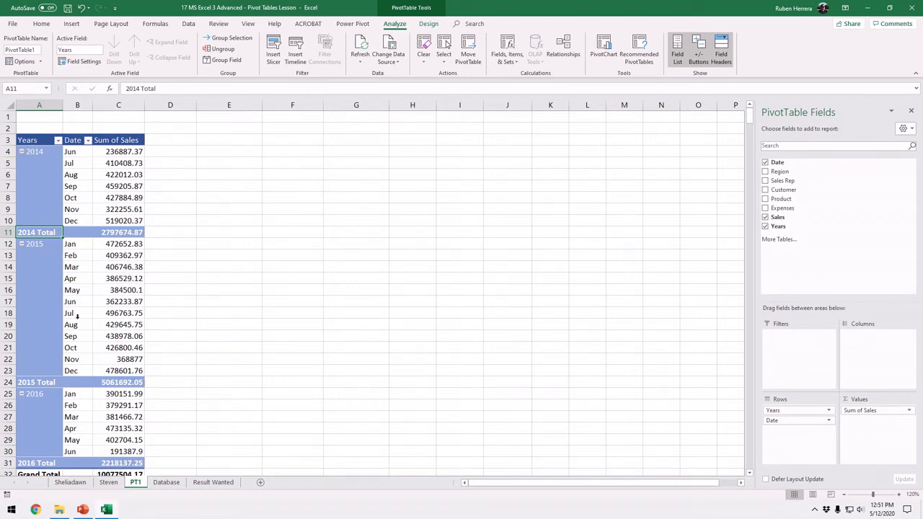
scroll(77, 315, "down", 3)
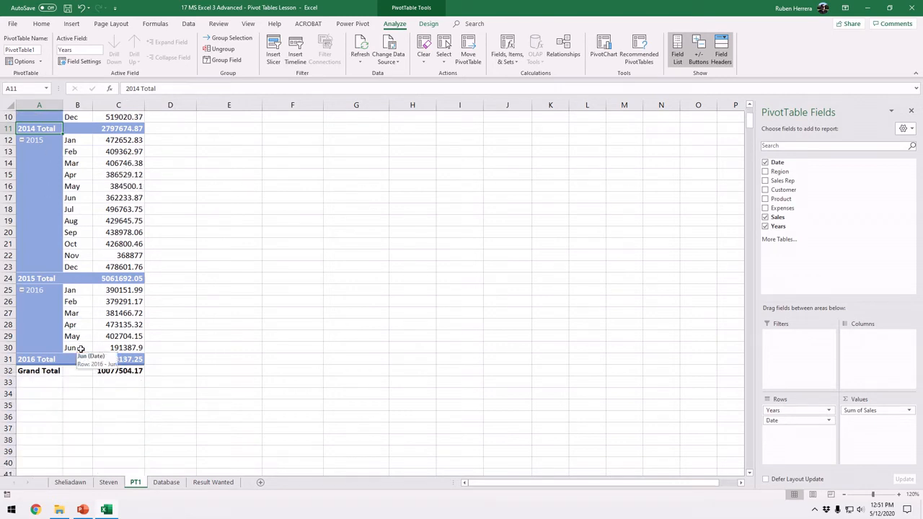
scroll(80, 348, "up", 3)
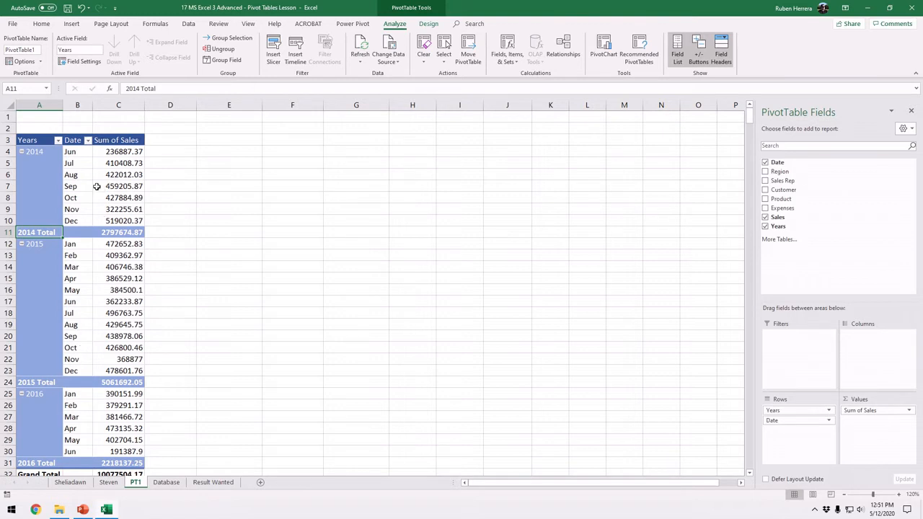
Change the pivot table's date grouping to Quarters and Years, deselecting Months
left_click(43, 274)
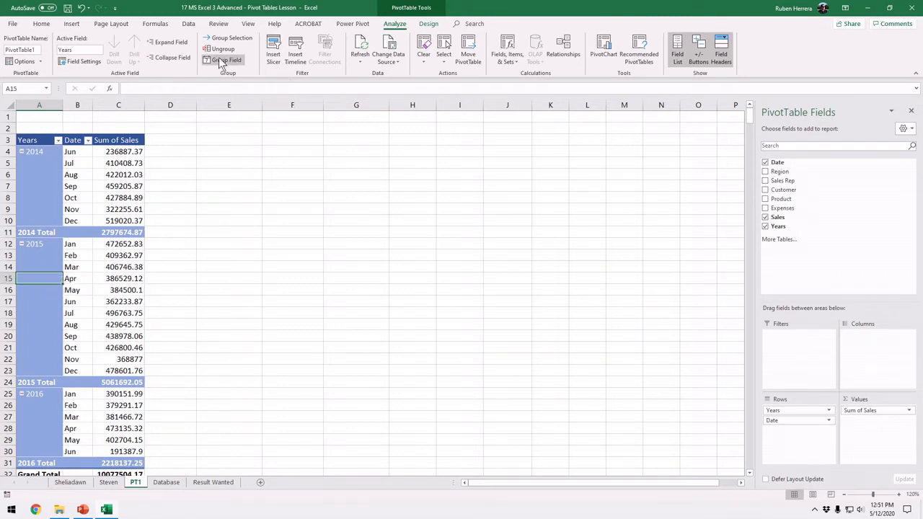
left_click(229, 38)
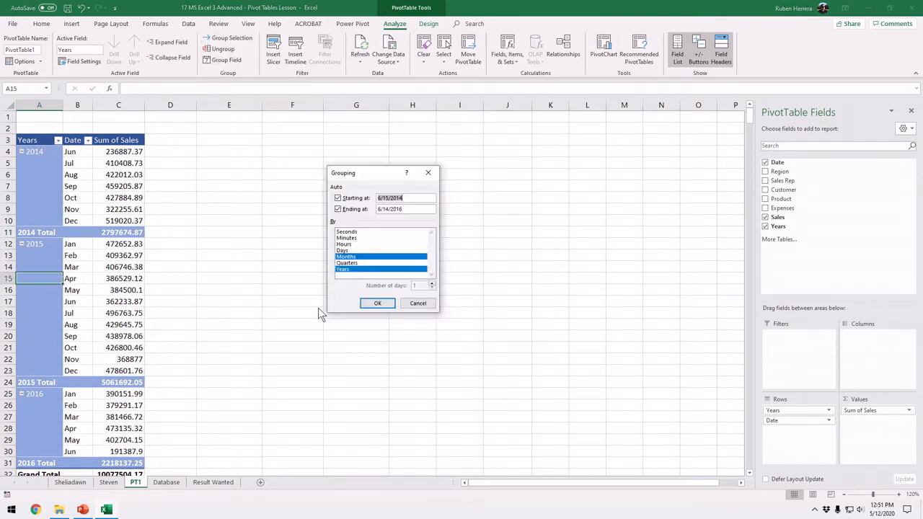
left_click(349, 257)
left_click(358, 263)
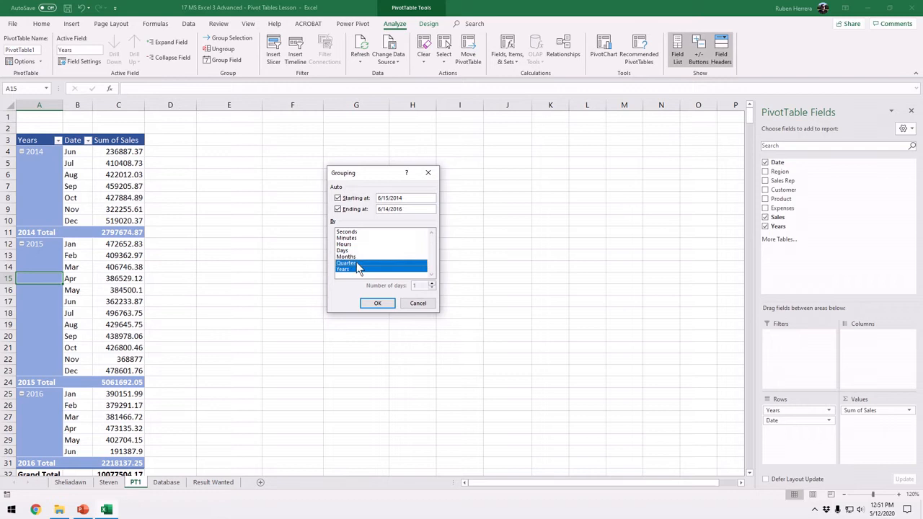
left_click(376, 303)
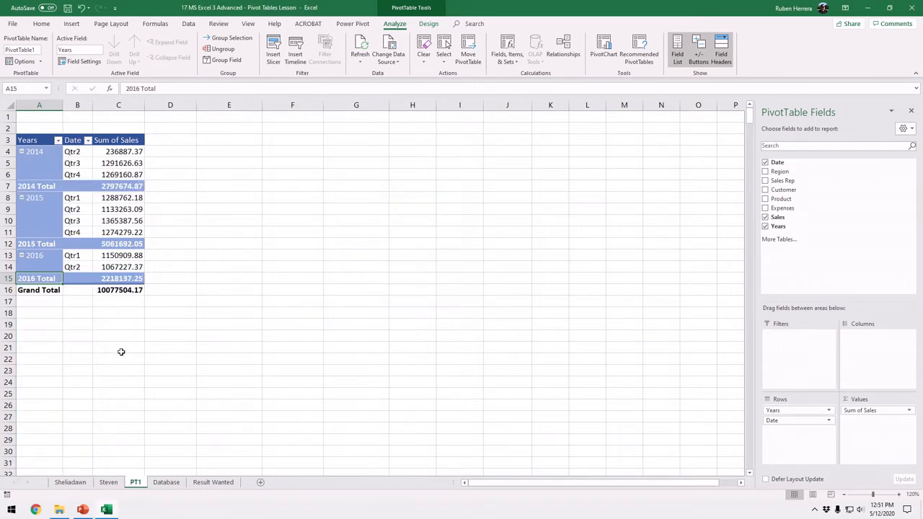
left_click(236, 41)
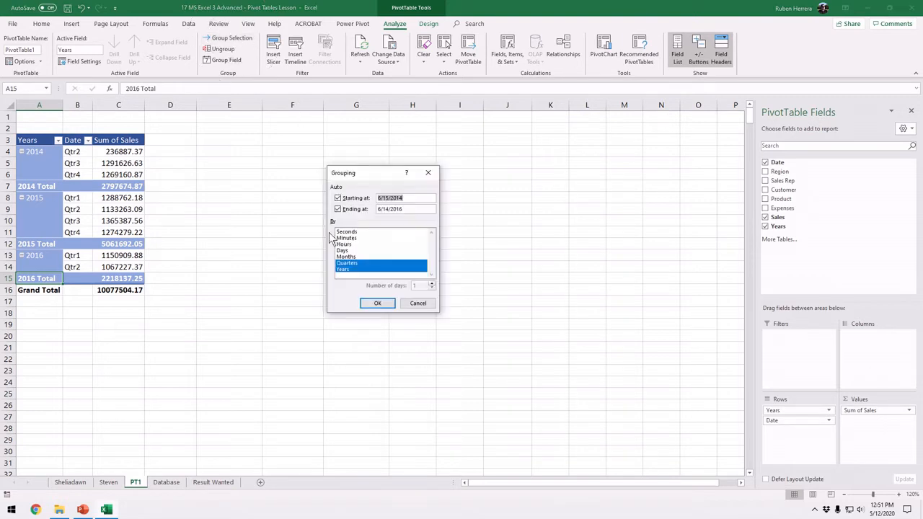
left_click(418, 303)
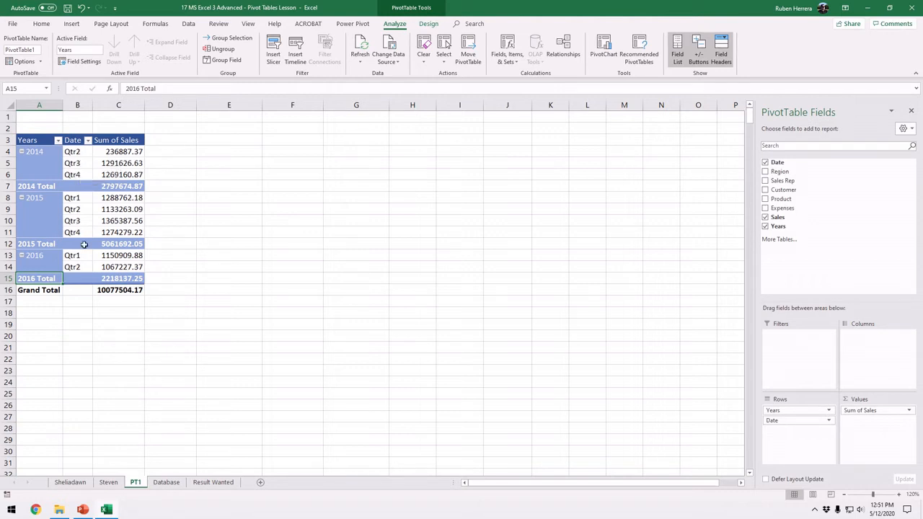
left_click(41, 164)
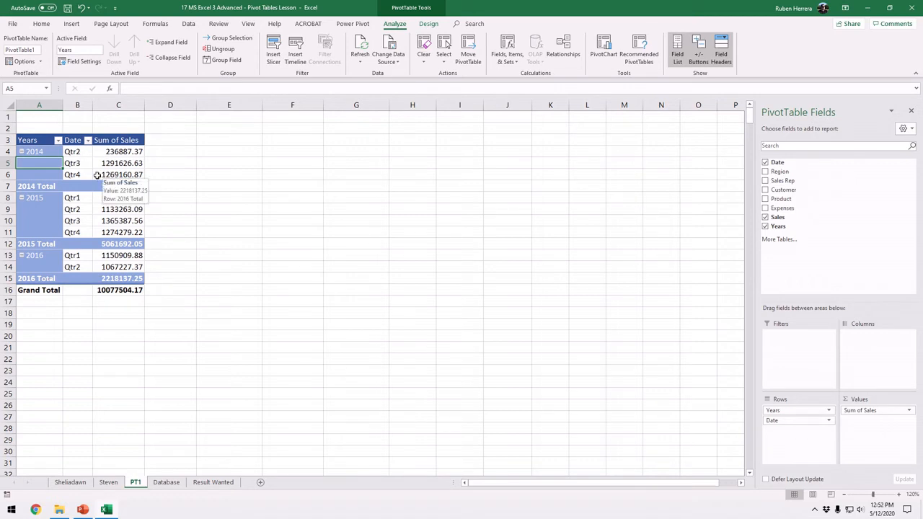
left_click(35, 140)
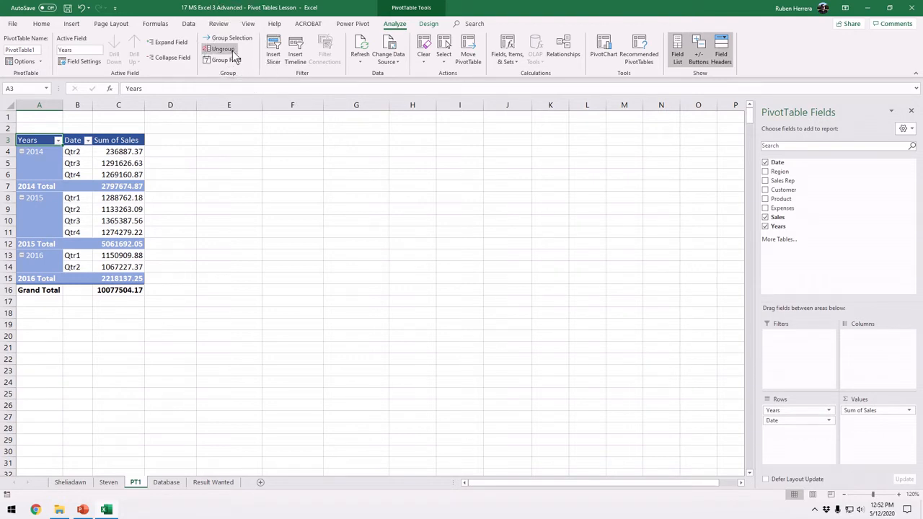
left_click(40, 209)
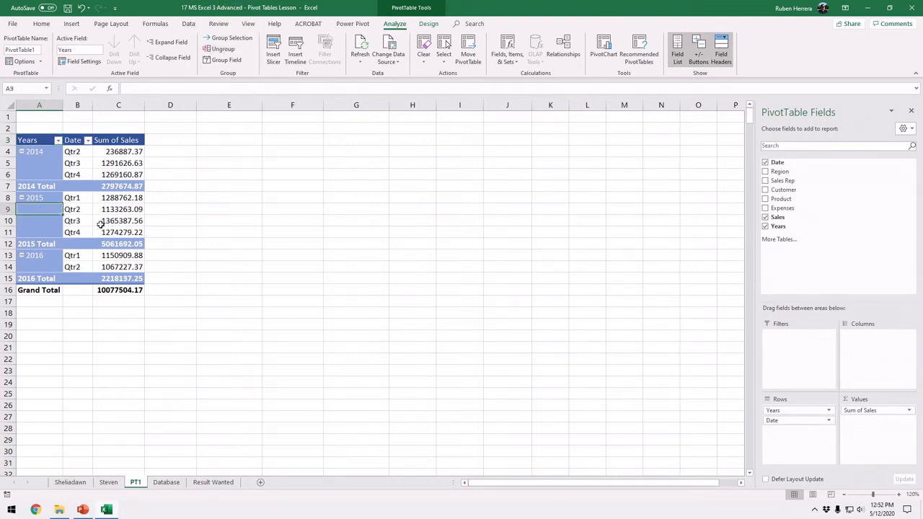
left_click(100, 223)
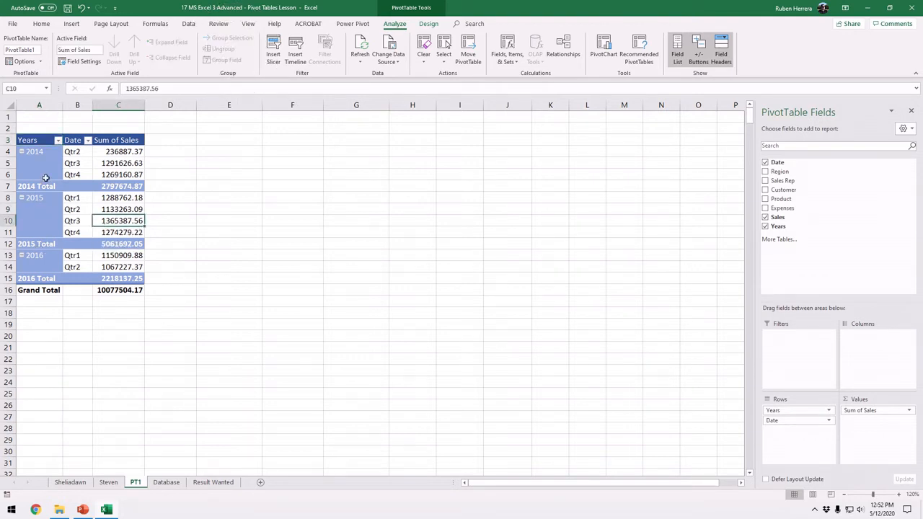
left_click(42, 218)
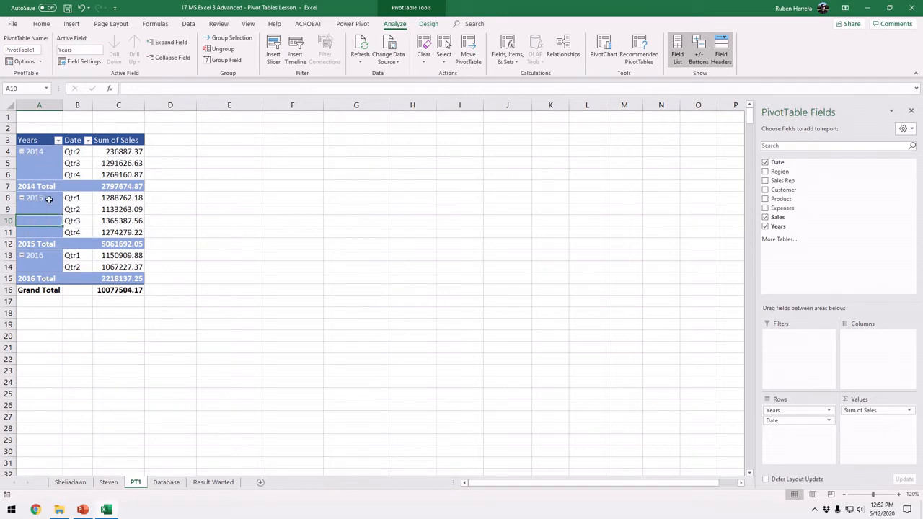
Ungroup the pivot table's dates and regroup them by Quarters and Years, leaving Months deselected
left_click(223, 49)
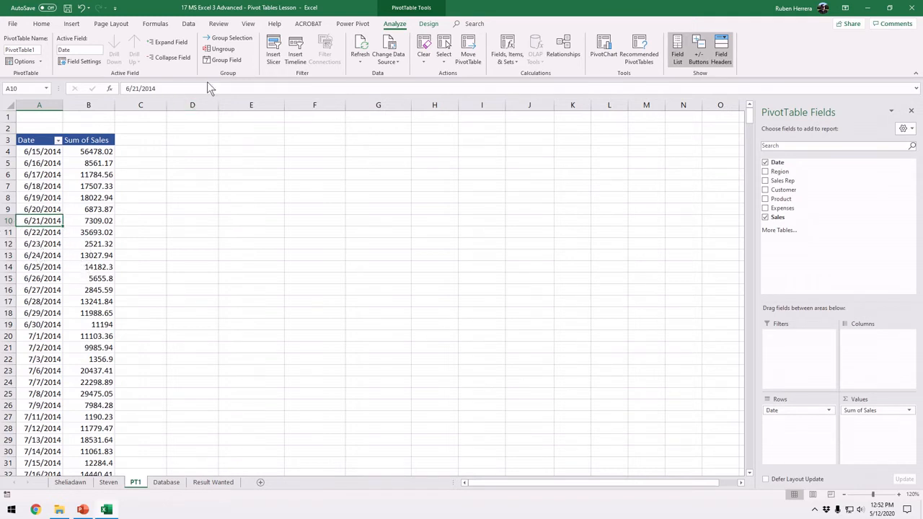
left_click(232, 39)
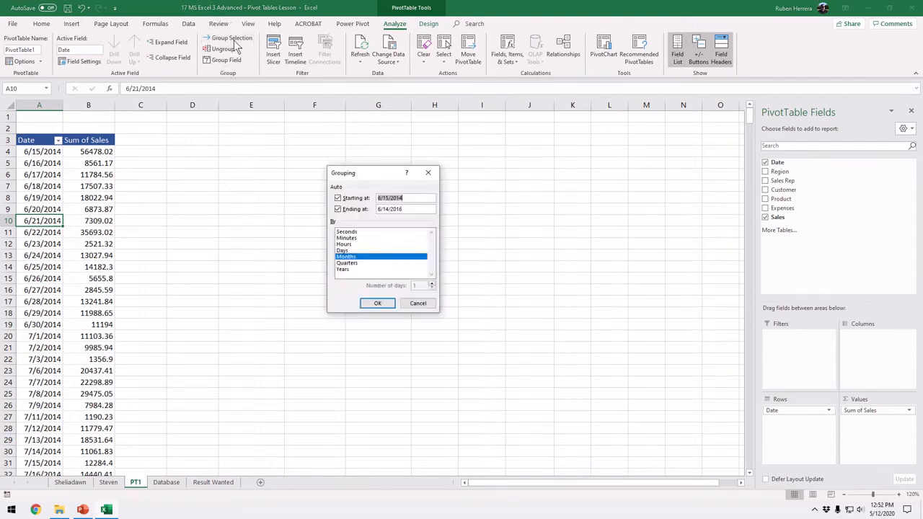
left_click(353, 264)
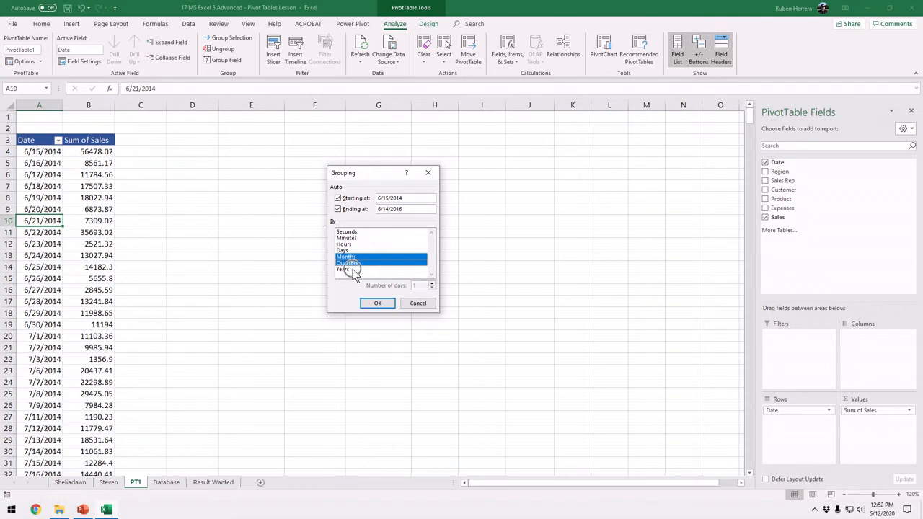
left_click(353, 269)
left_click(357, 256)
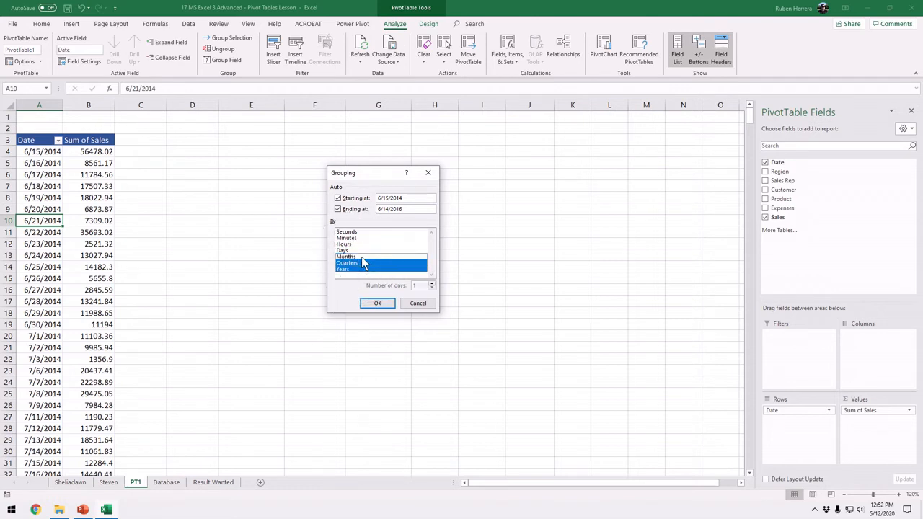
left_click(380, 304)
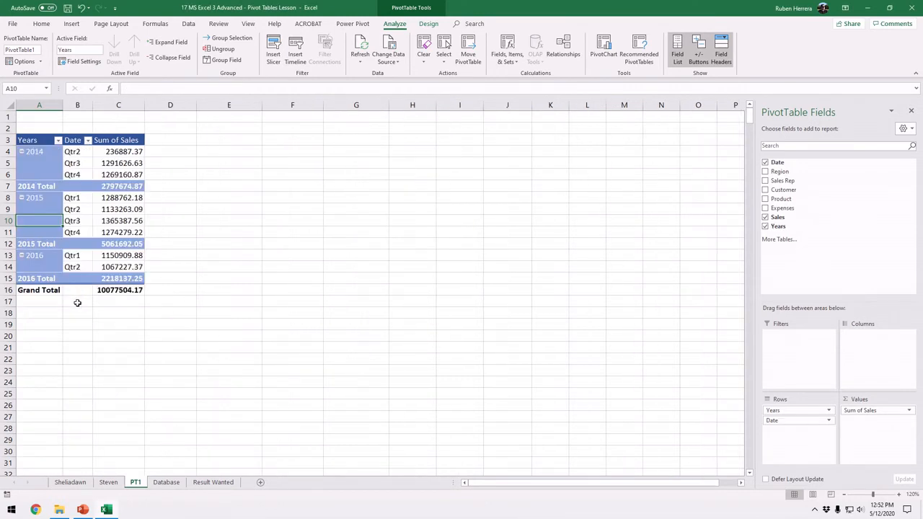
Turn off the pivot table's subtotals, and show them again at the bottom of each group
left_click(41, 140)
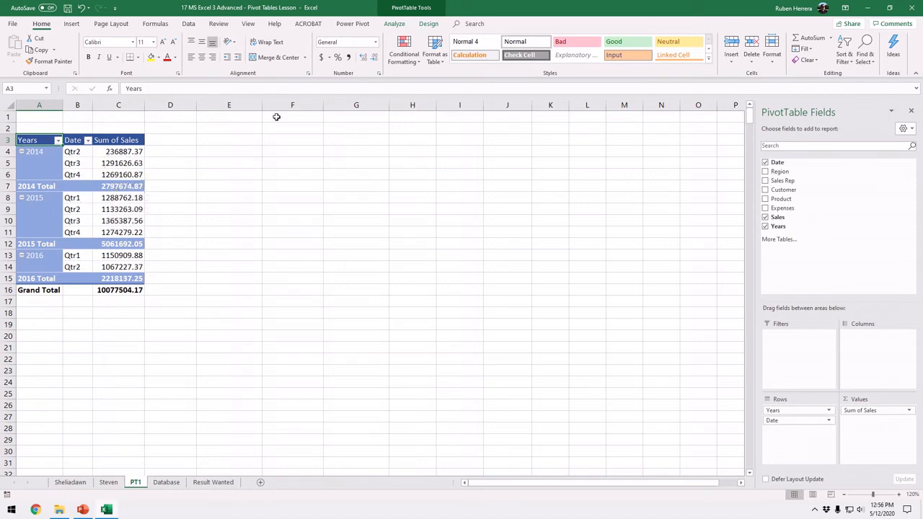
left_click(396, 24)
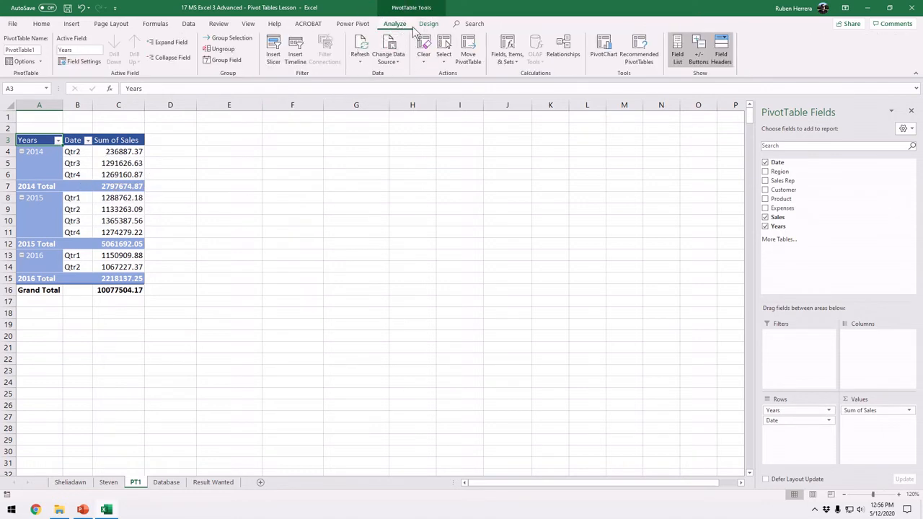
left_click(428, 25)
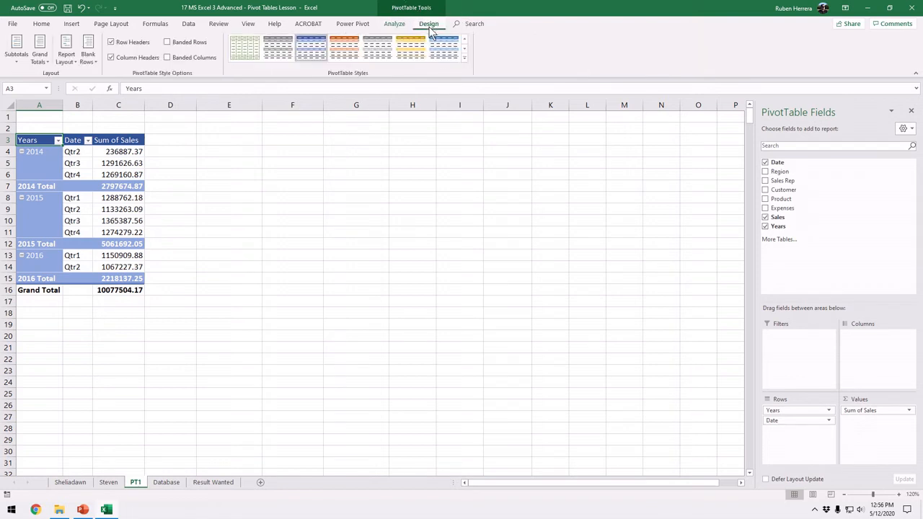
left_click(17, 58)
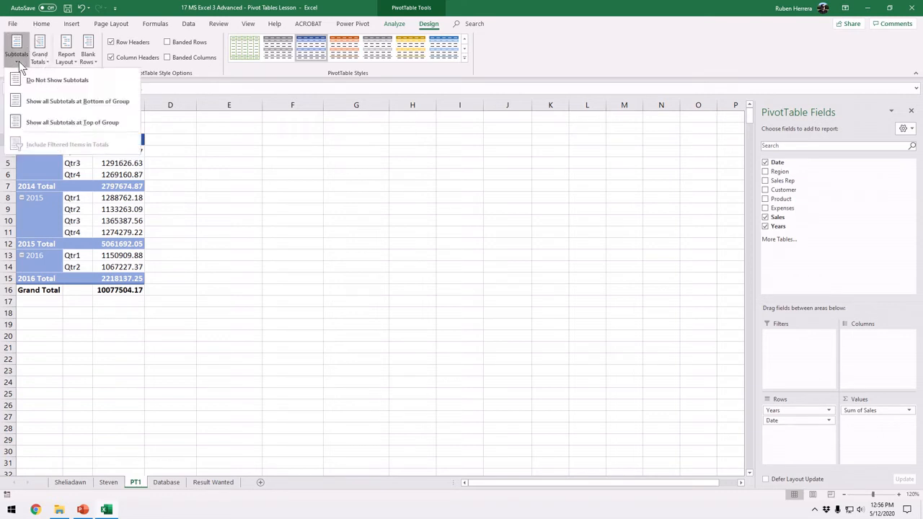
left_click(94, 81)
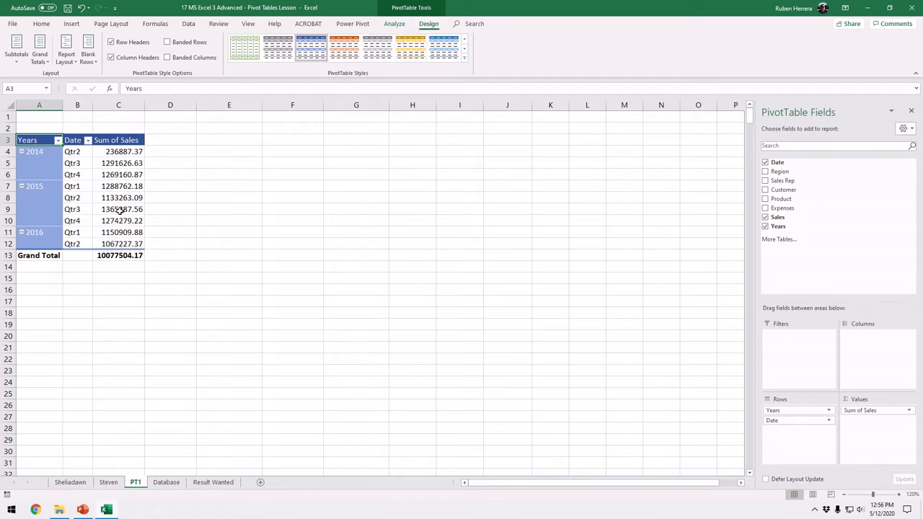
mouse_move(120, 209)
left_click(16, 63)
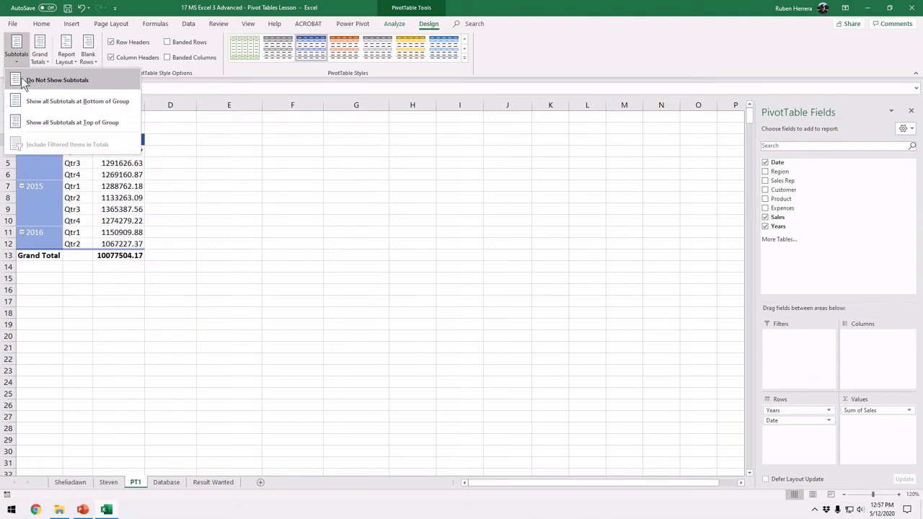
left_click(103, 104)
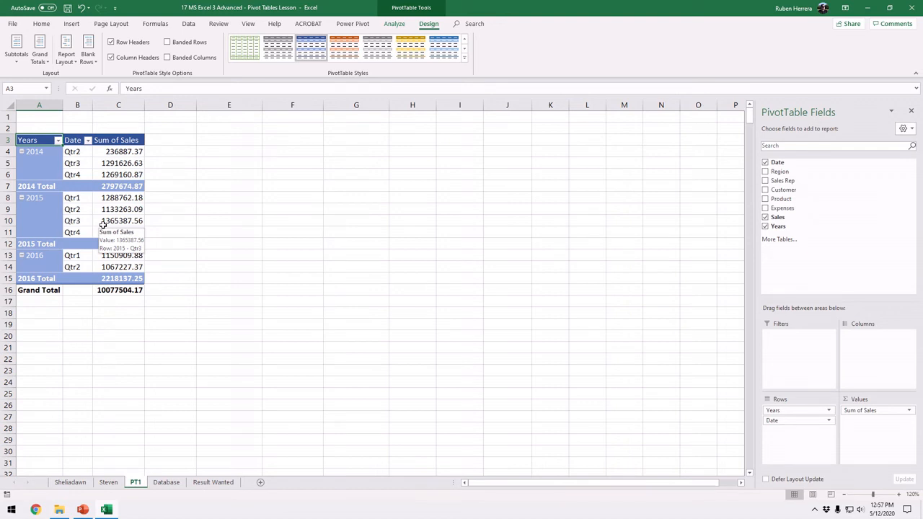
Try showing the pivot table's subtotals at the top of each group, and set them back to the bottom
left_click(17, 63)
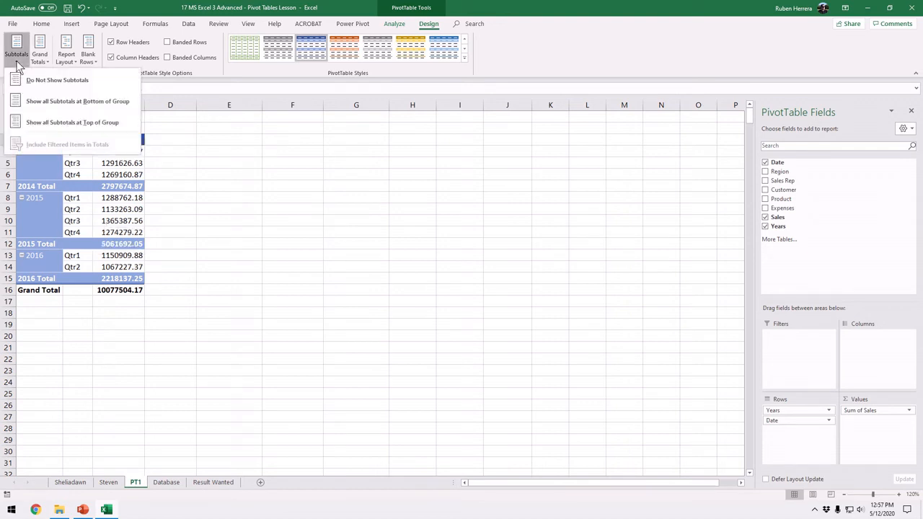
left_click(87, 123)
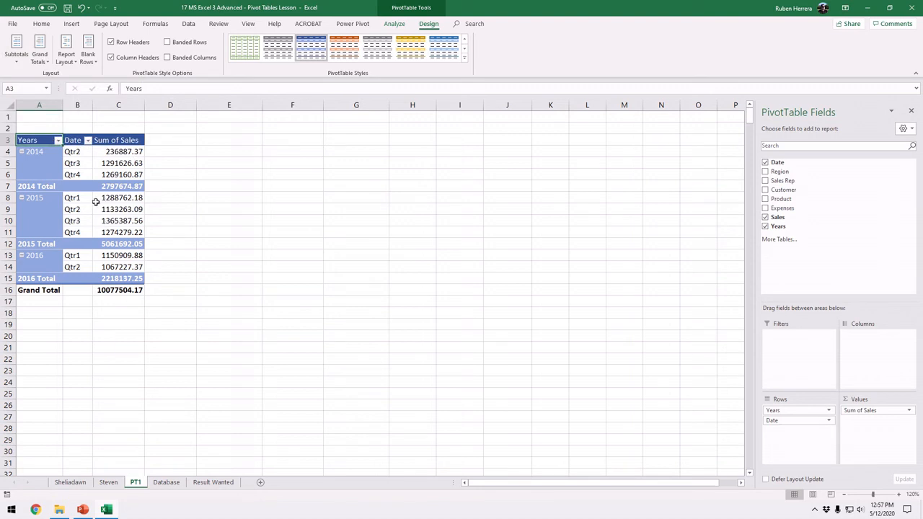
left_click(16, 63)
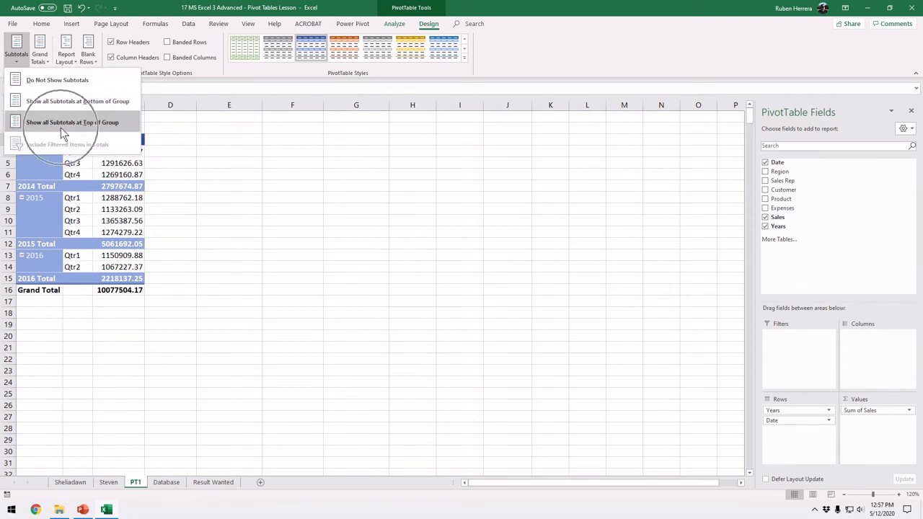
left_click(75, 104)
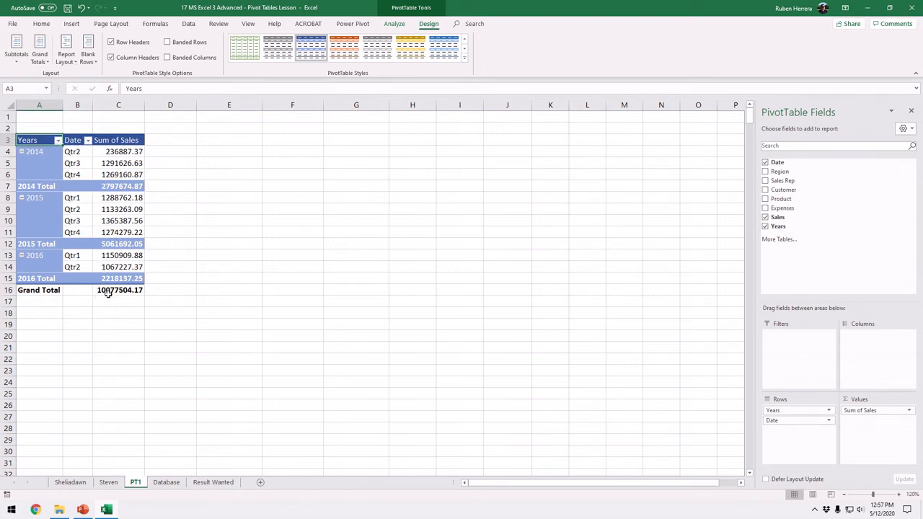
Format the pivot table's Sum of Sales values with the Accounting number format, keeping two decimal places and the $ symbol
left_click(119, 220)
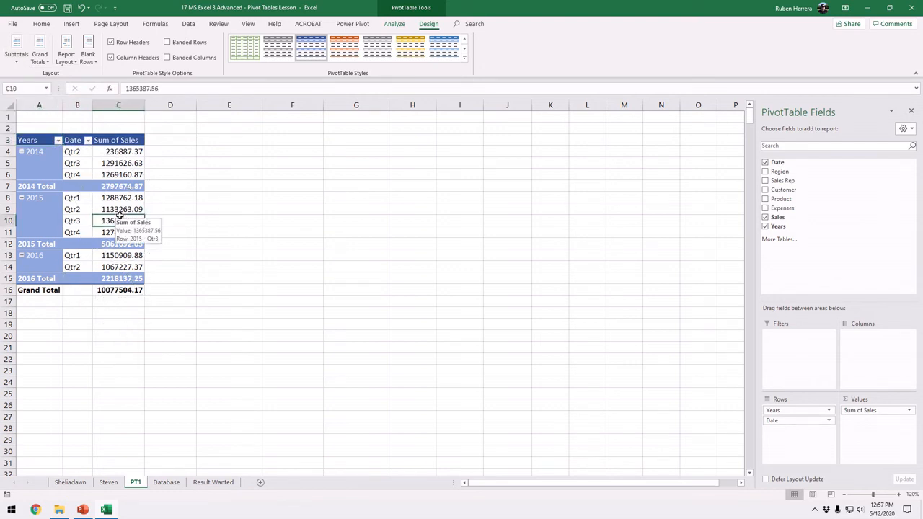
left_click(395, 24)
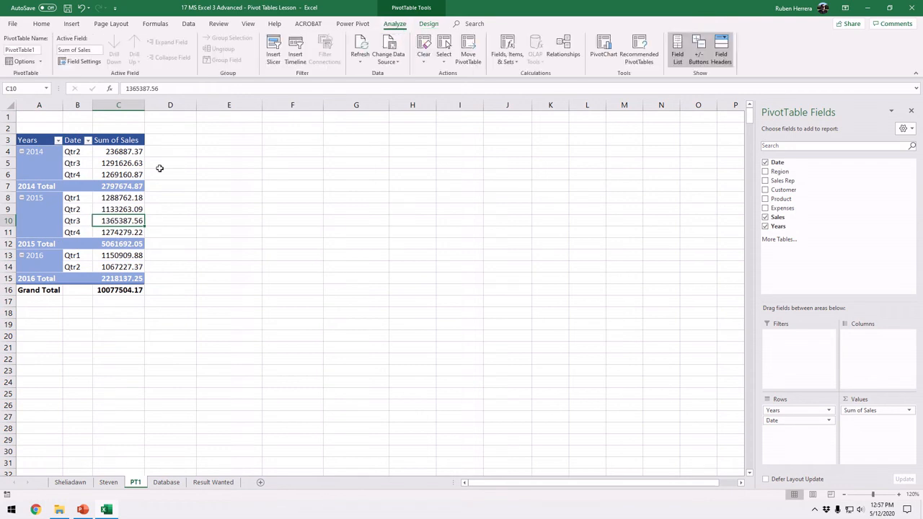
left_click(79, 60)
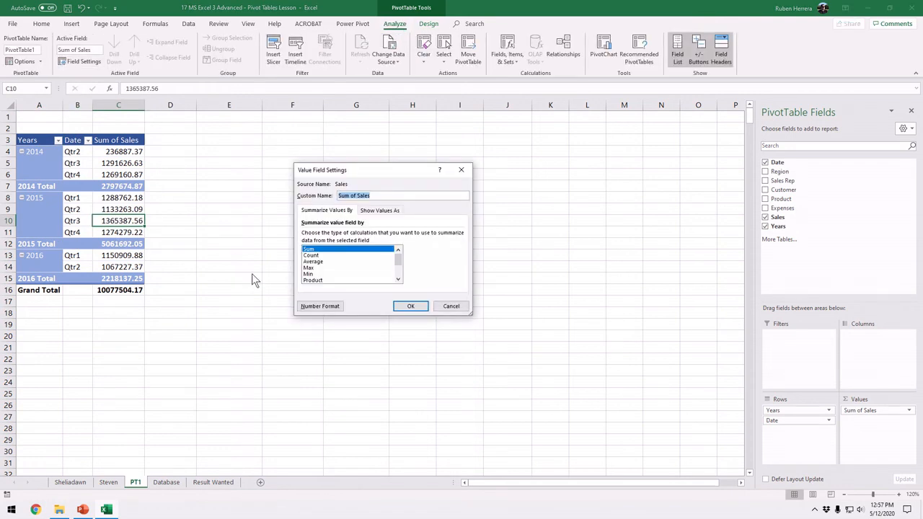
left_click(312, 306)
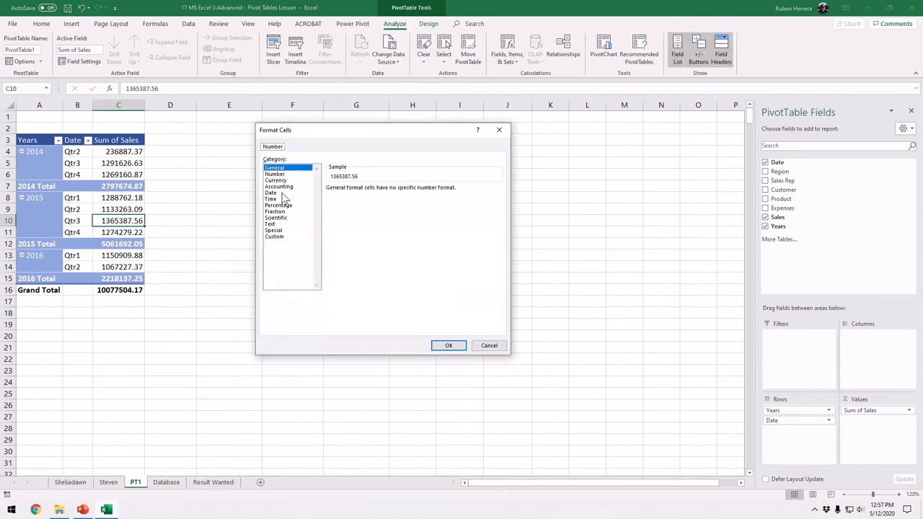
left_click(285, 187)
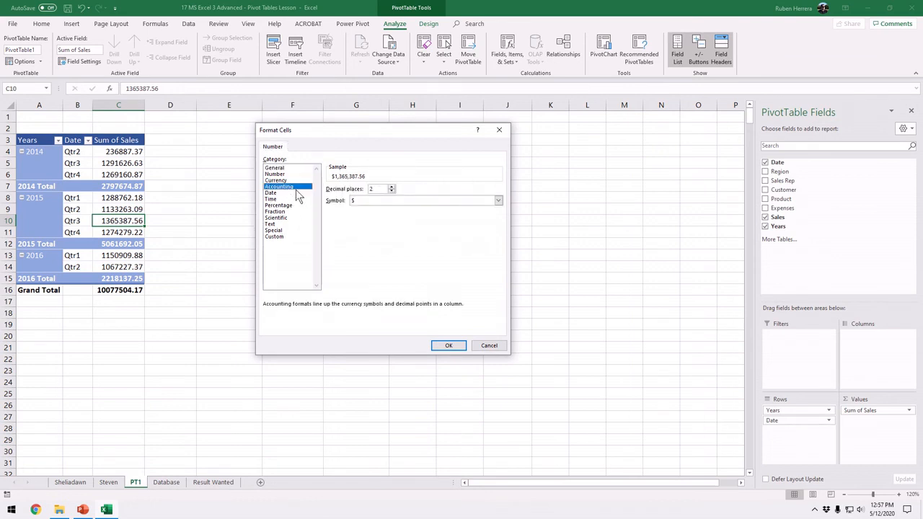
left_click(444, 344)
left_click(411, 306)
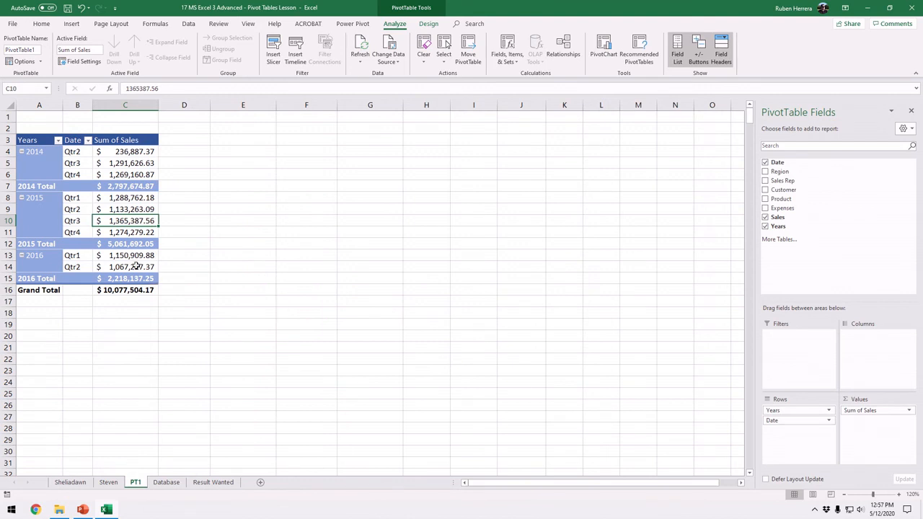
Bring up the subtotal display options for the pivot table's year groups
left_click(43, 141)
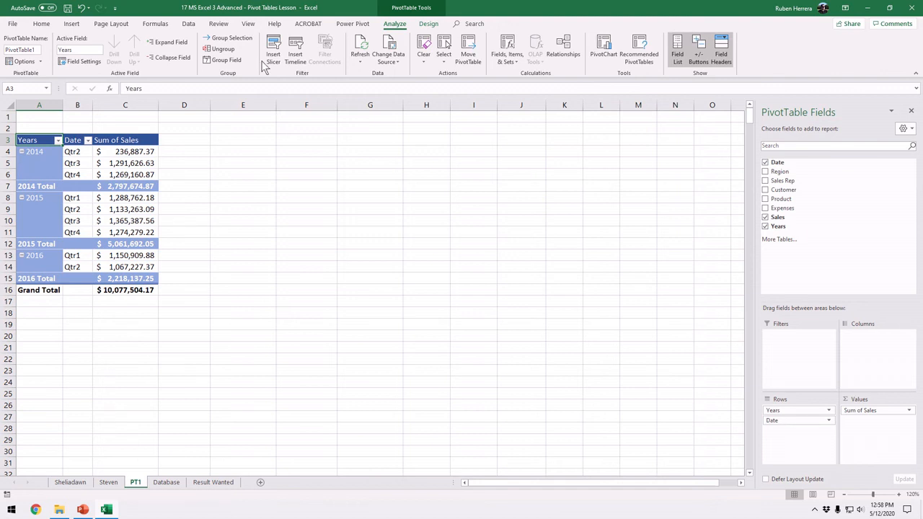
left_click(429, 26)
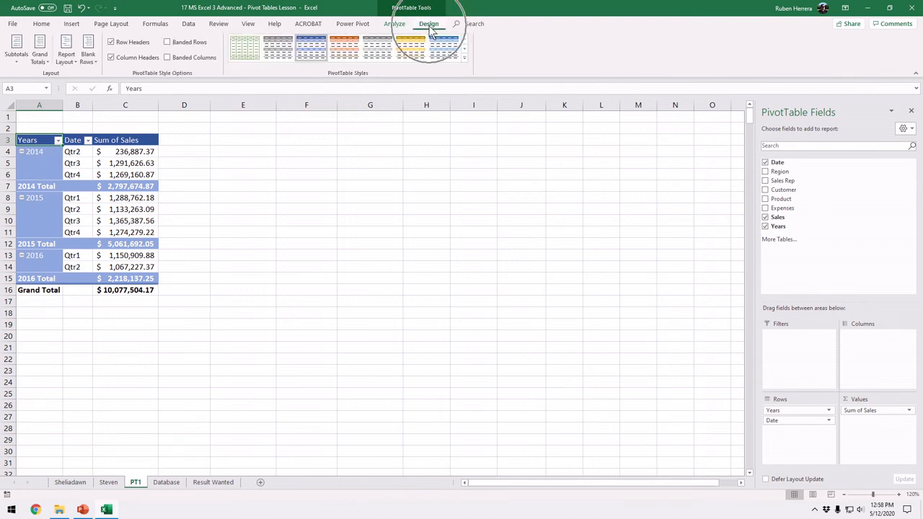
left_click(22, 61)
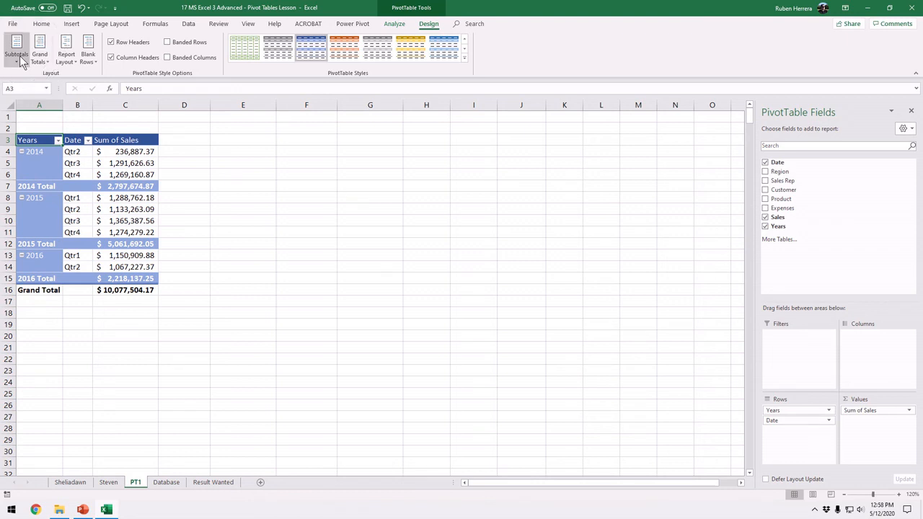
left_click(21, 61)
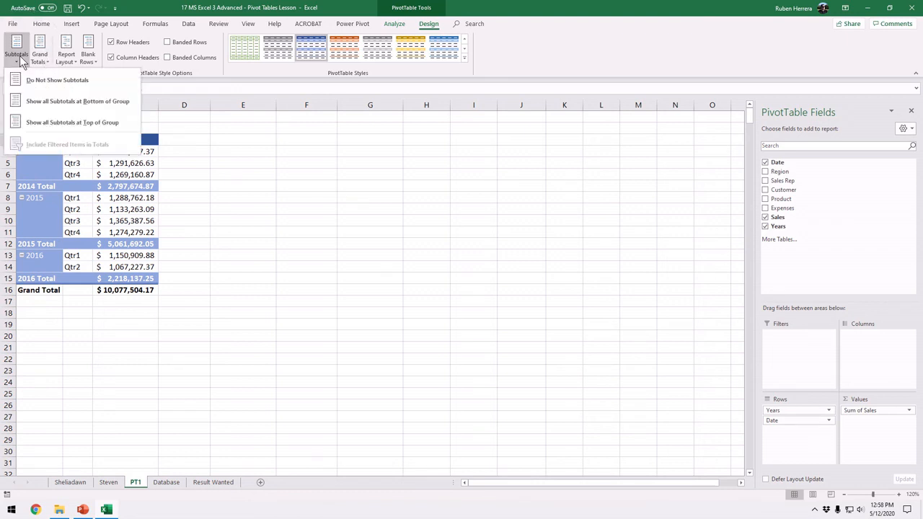